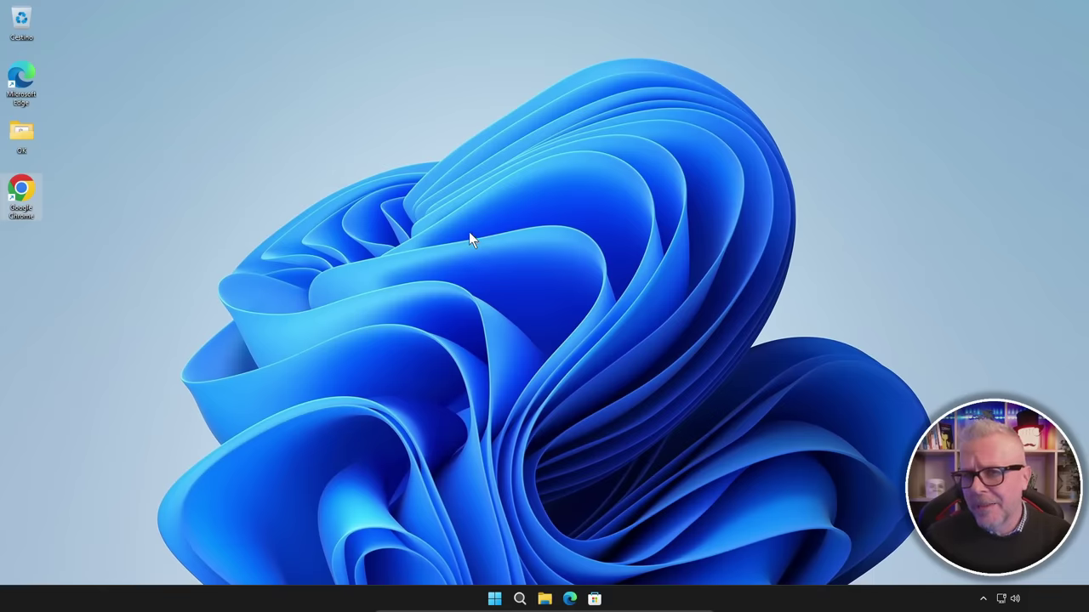
Step: Open Google Chrome and search Google for "gentiluomo digitale"
double_click(22, 194)
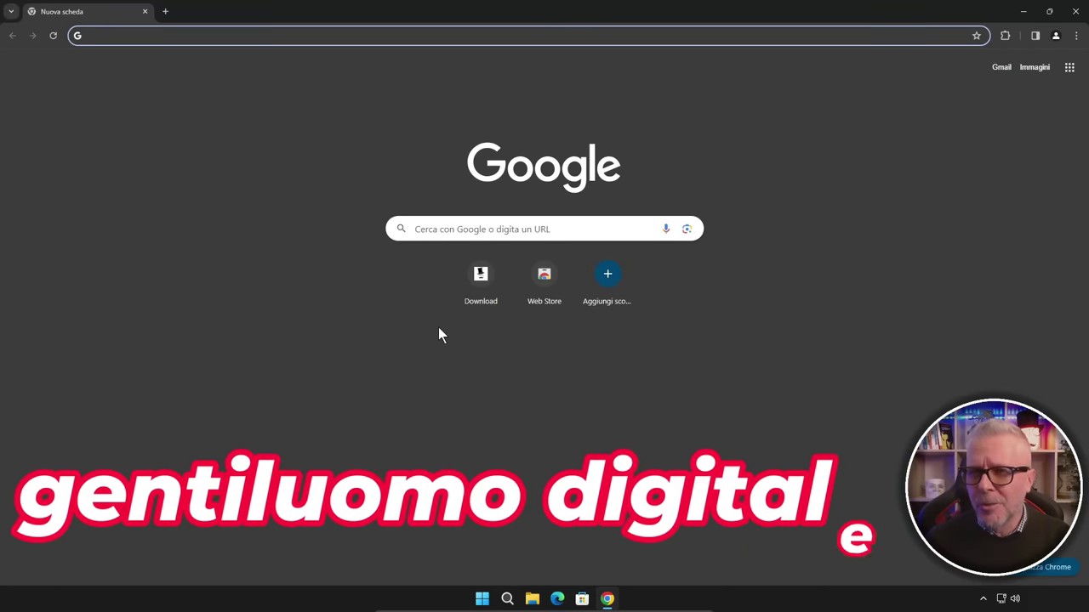
text(g)
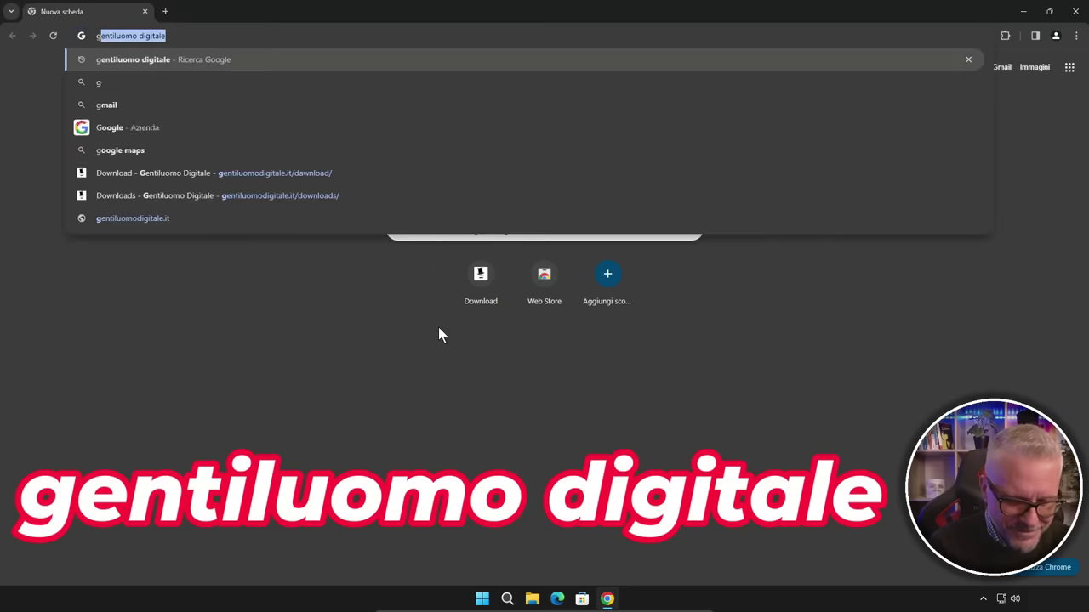
text(entiluomo digitale)
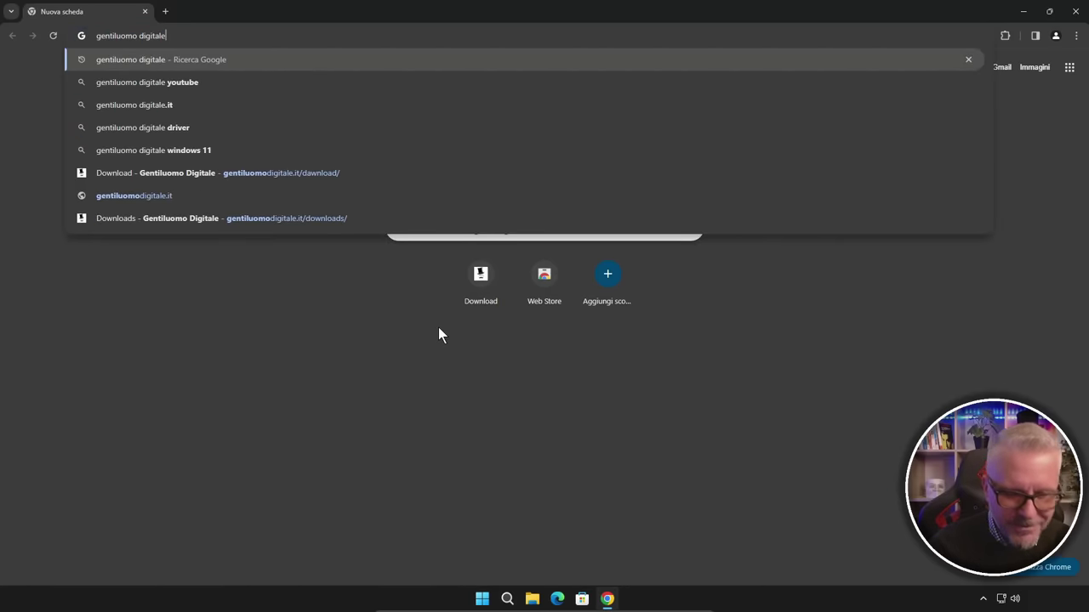
key(Return)
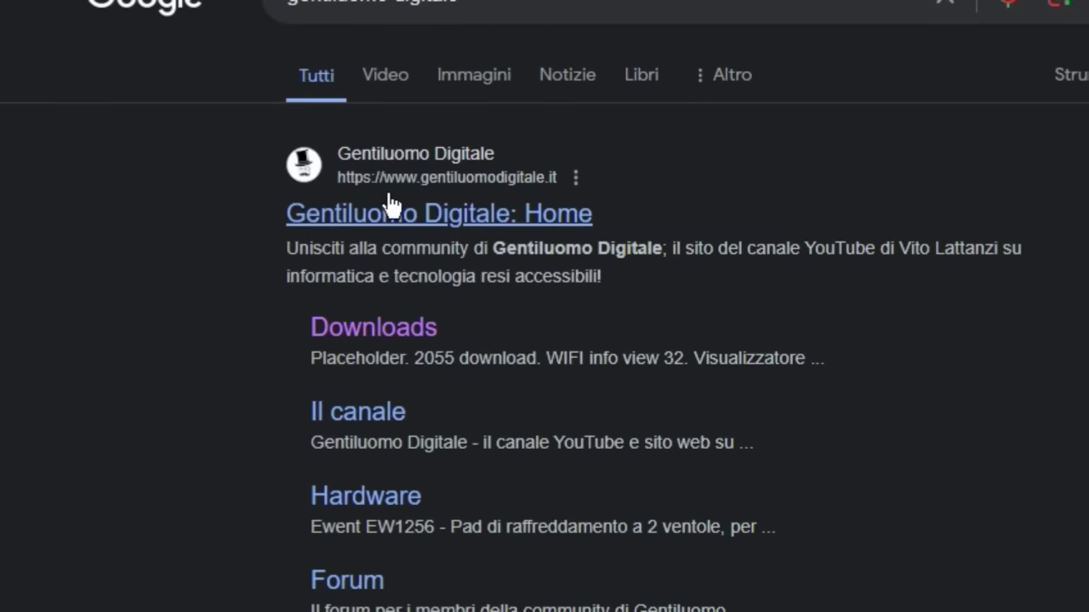
Step: Open the Downloads page of the Gentiluomo Digitale website and locate the IObit Uninstaller entry
click(540, 214)
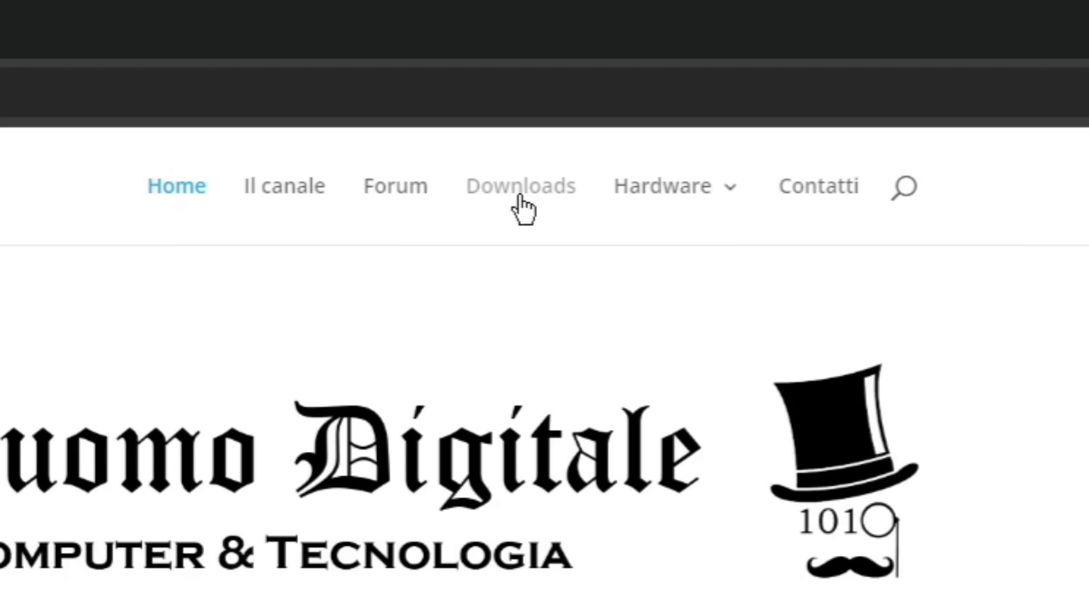
click(520, 198)
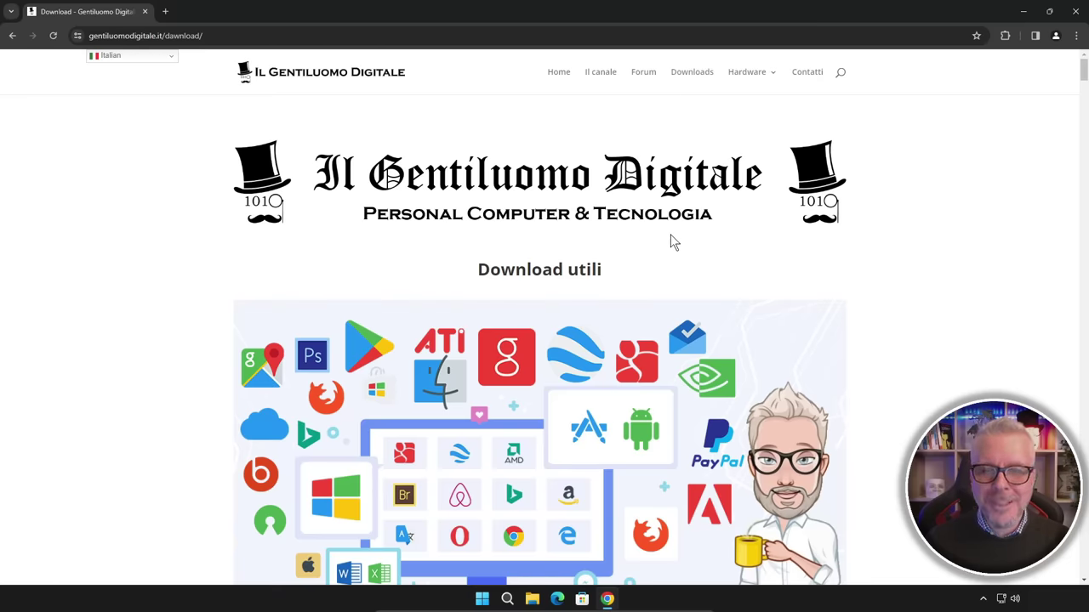
scroll(672, 242, down, 5)
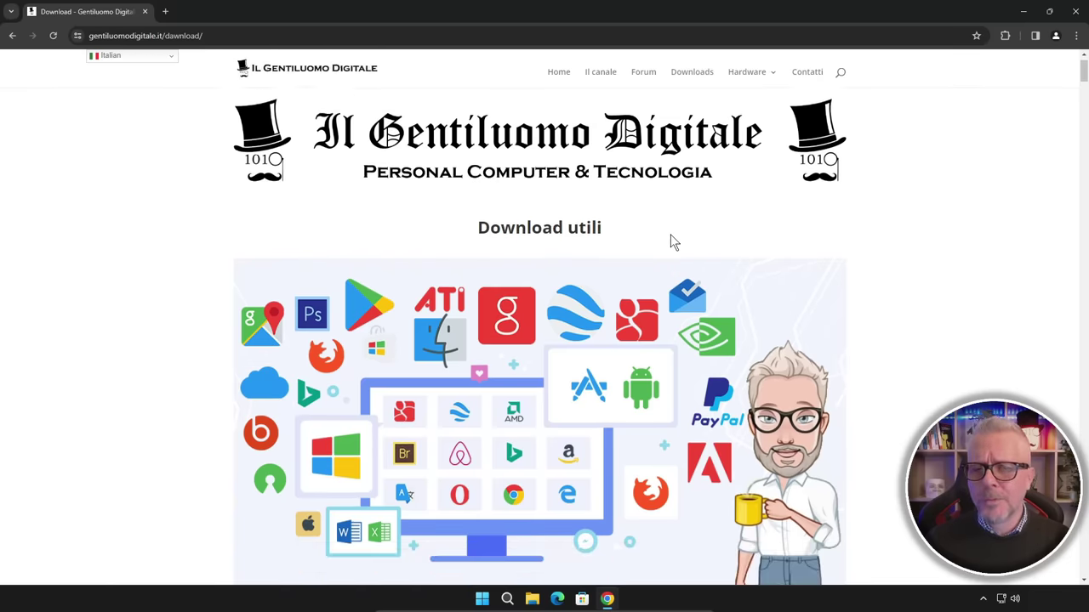
scroll(806, 385, down, 2)
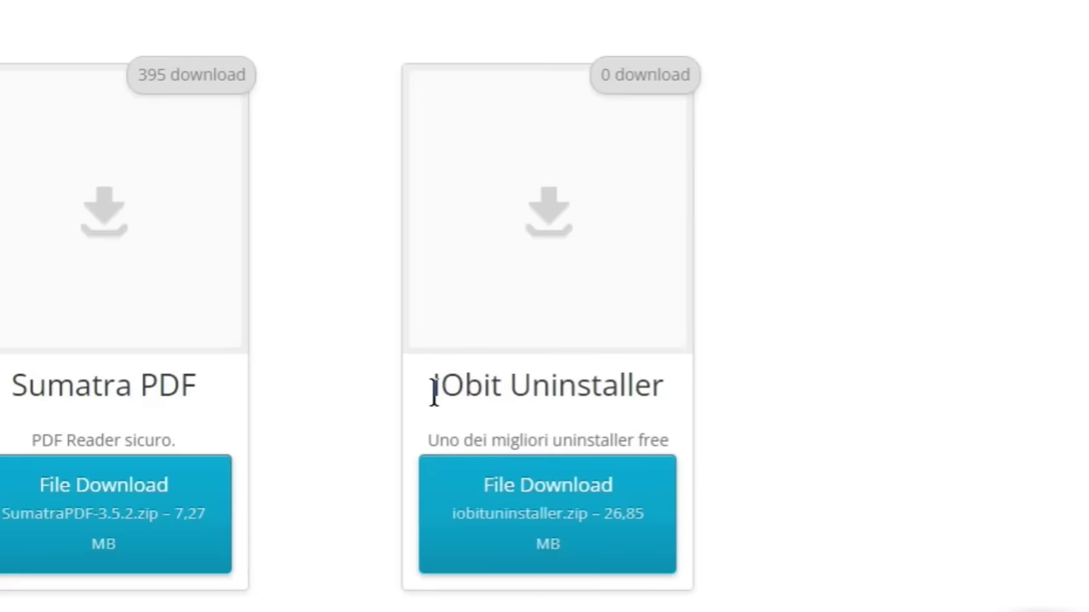
drag(434, 391, 689, 397)
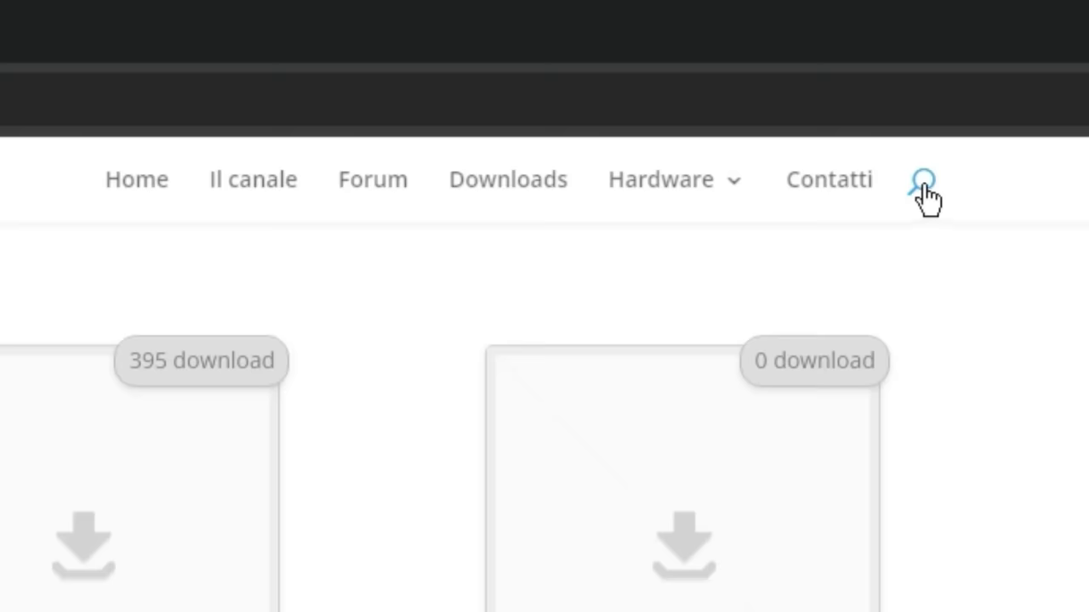
Step: Download iobituninstaller.zip from the IObit Uninstaller entry and open the downloaded archive
click(924, 183)
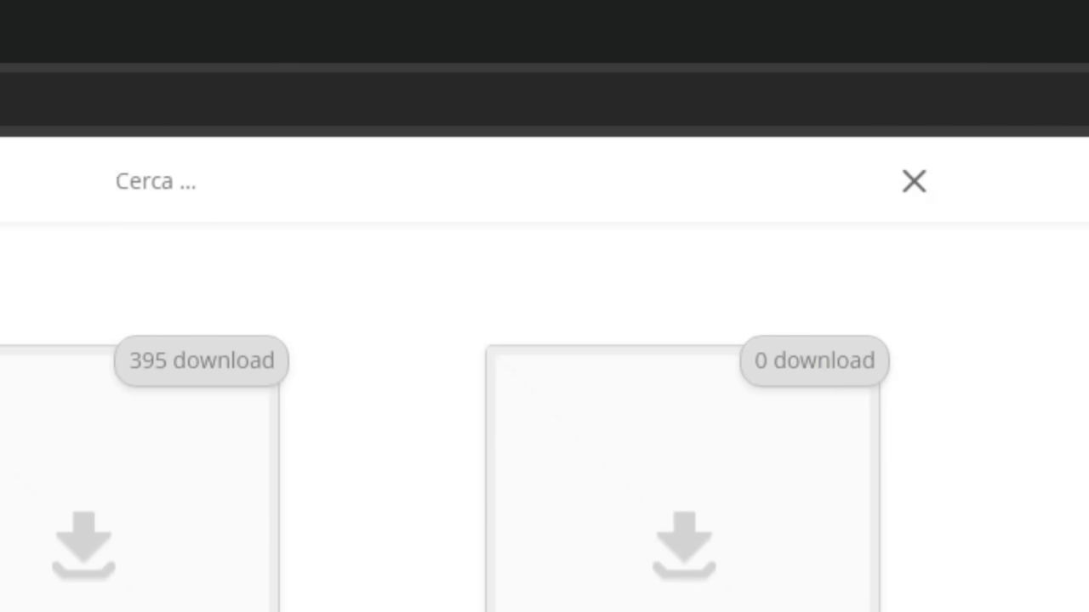
key(Escape)
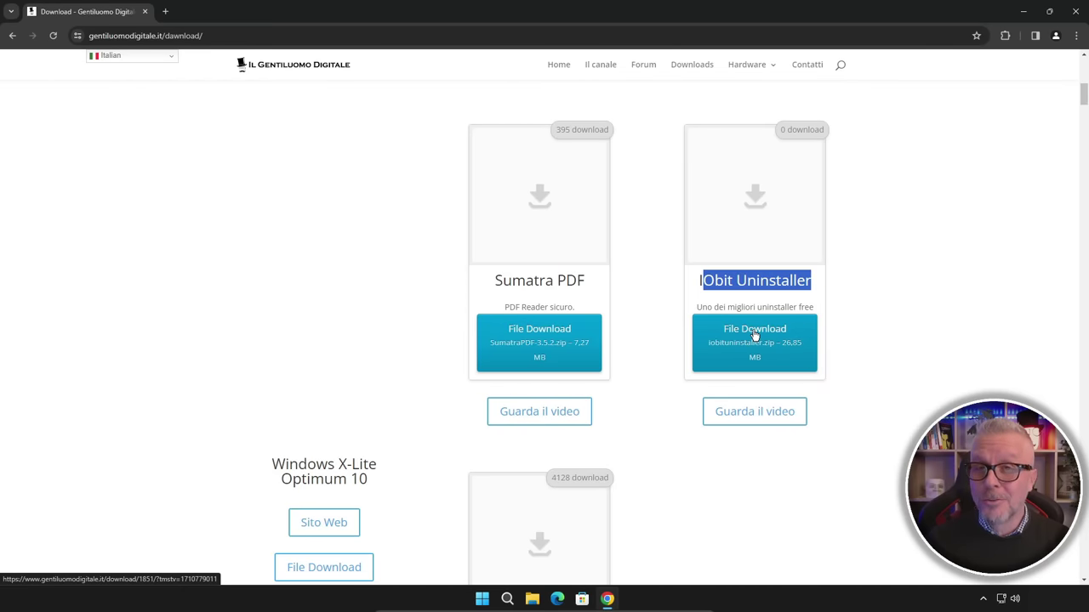
click(754, 336)
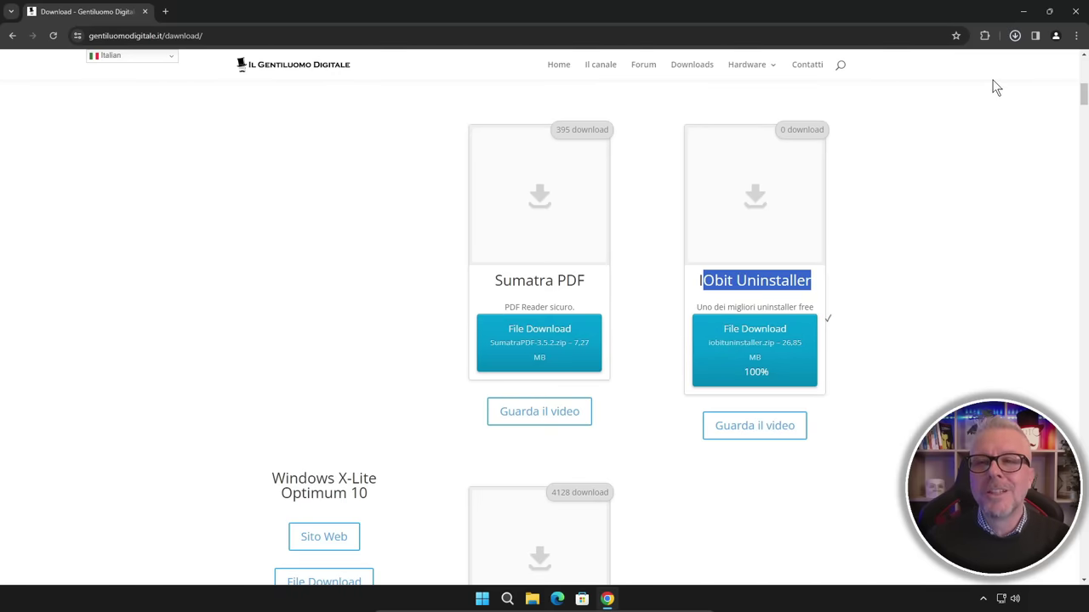
click(1015, 35)
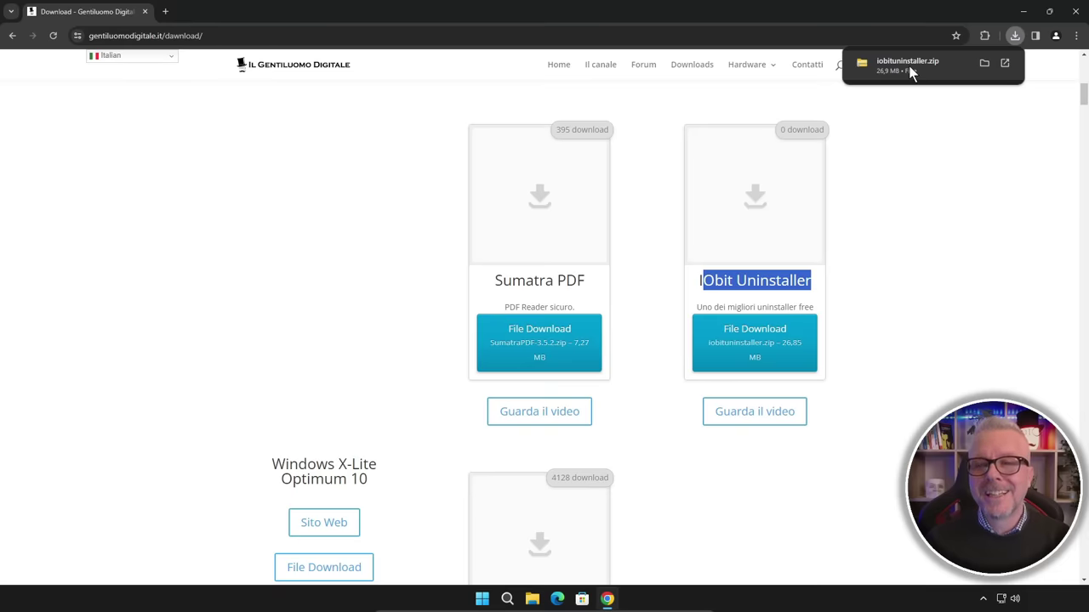
click(908, 65)
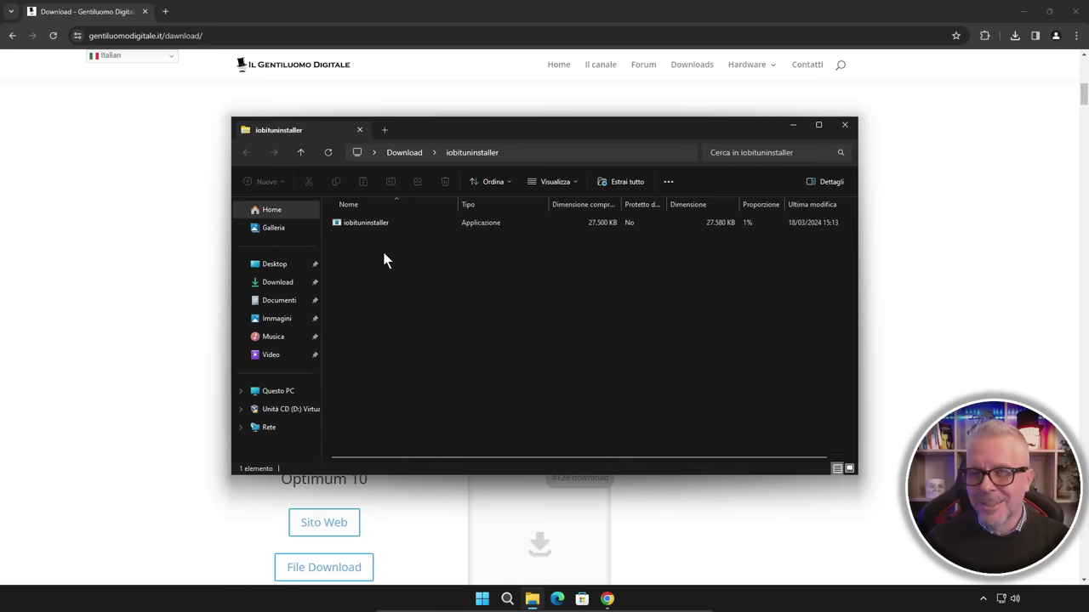
Step: Close the browser, run the iobituninstaller application from the archive and allow it to make changes to the device
click(1075, 14)
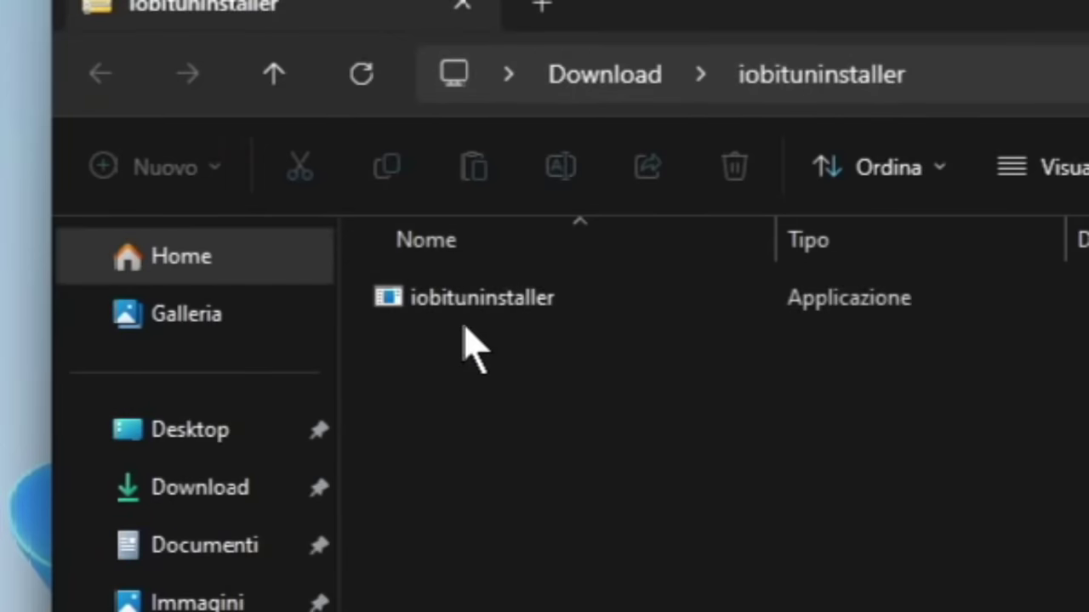
double_click(502, 299)
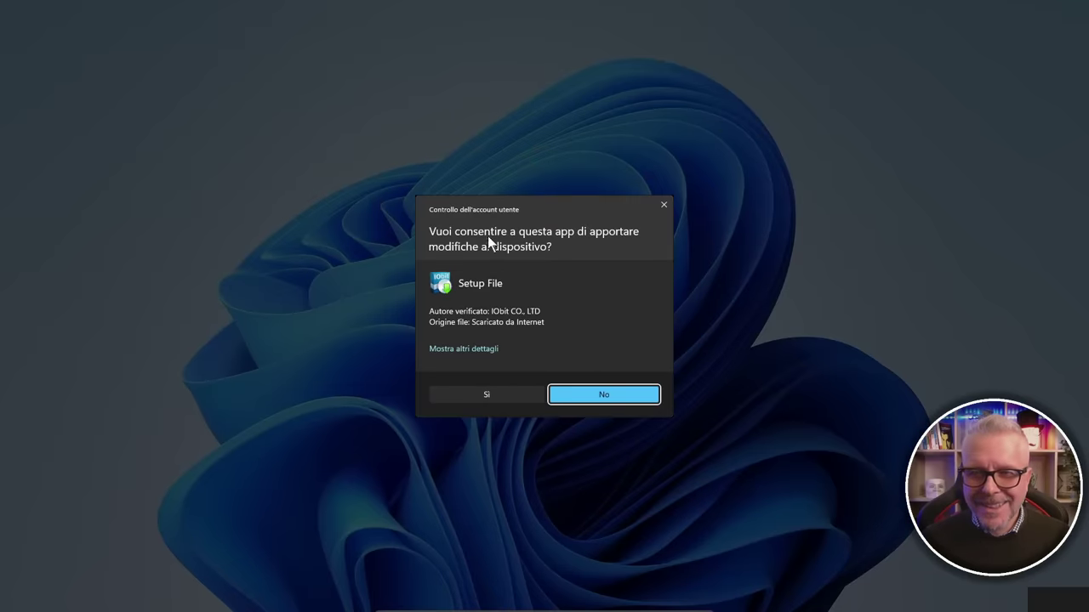
click(479, 395)
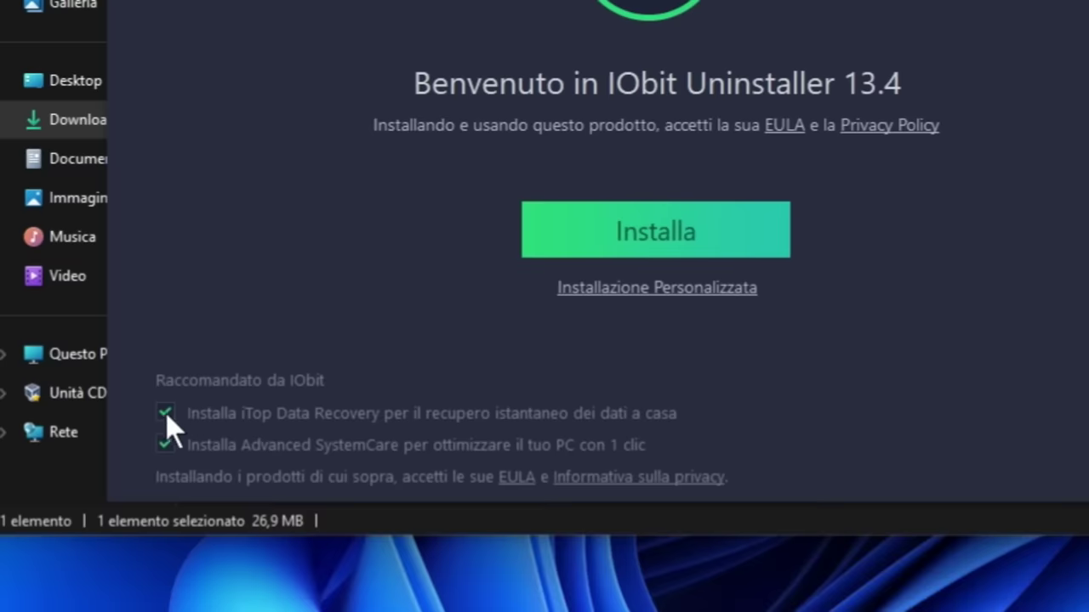
Step: Start a custom installation of IObit Uninstaller with the recommended extra software deselected and IObit Uninstaller Monitor enabled
click(165, 445)
click(658, 289)
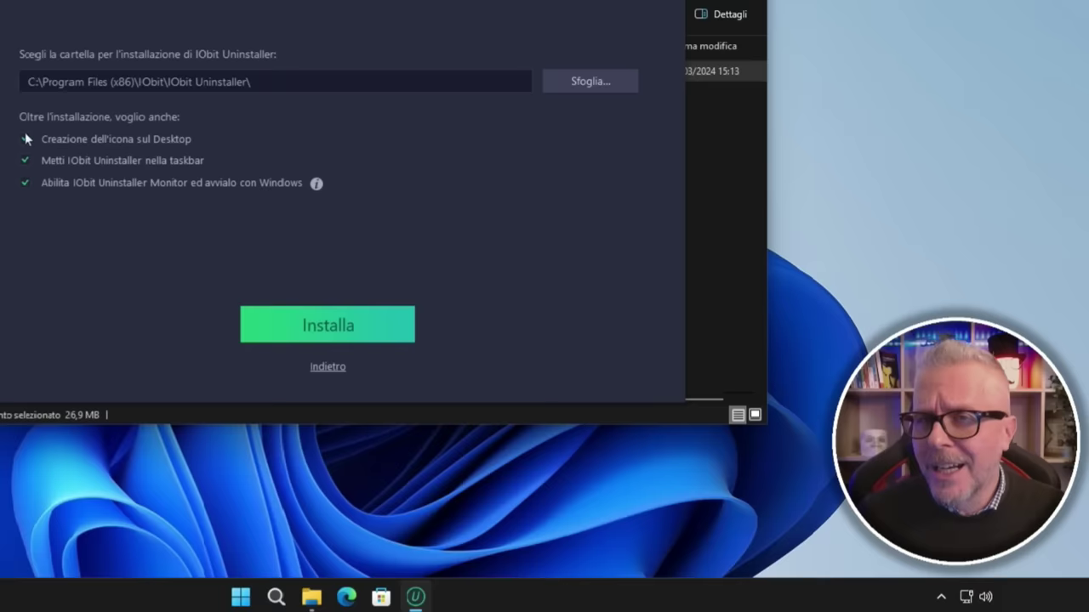
click(24, 177)
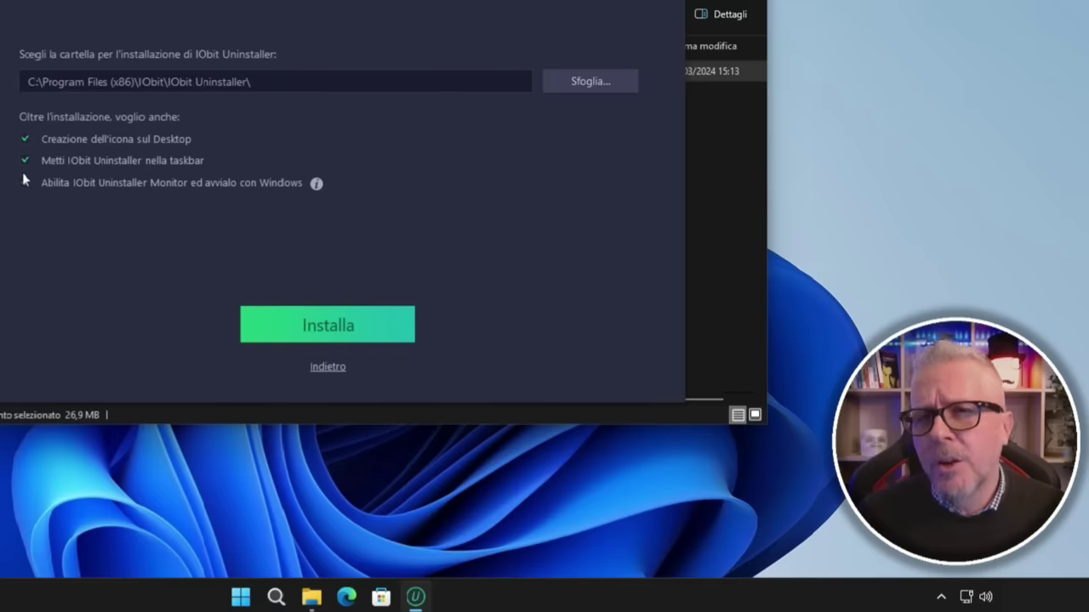
click(29, 176)
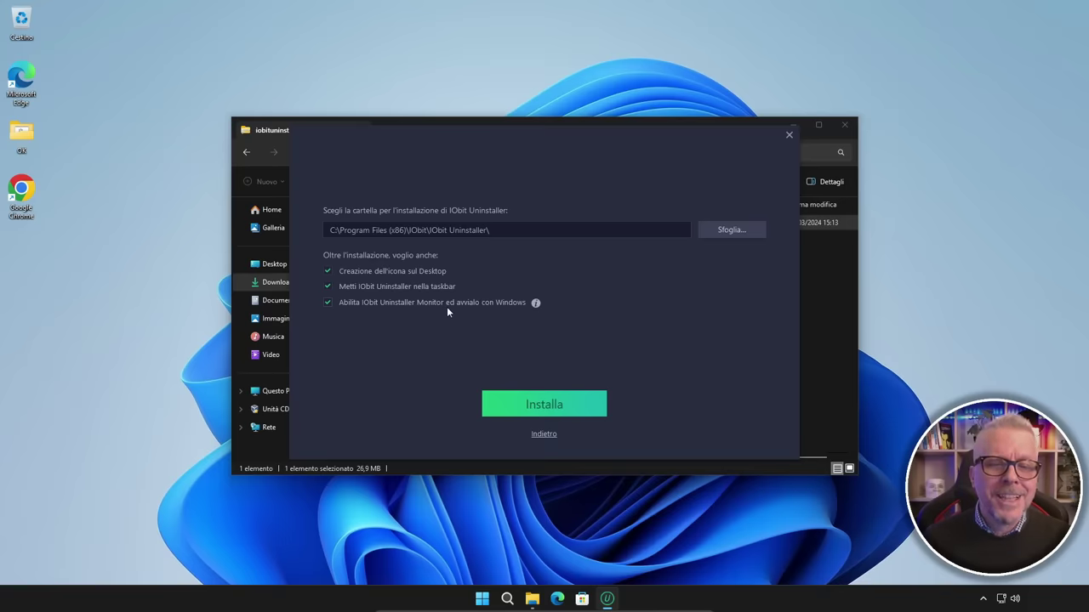
click(550, 406)
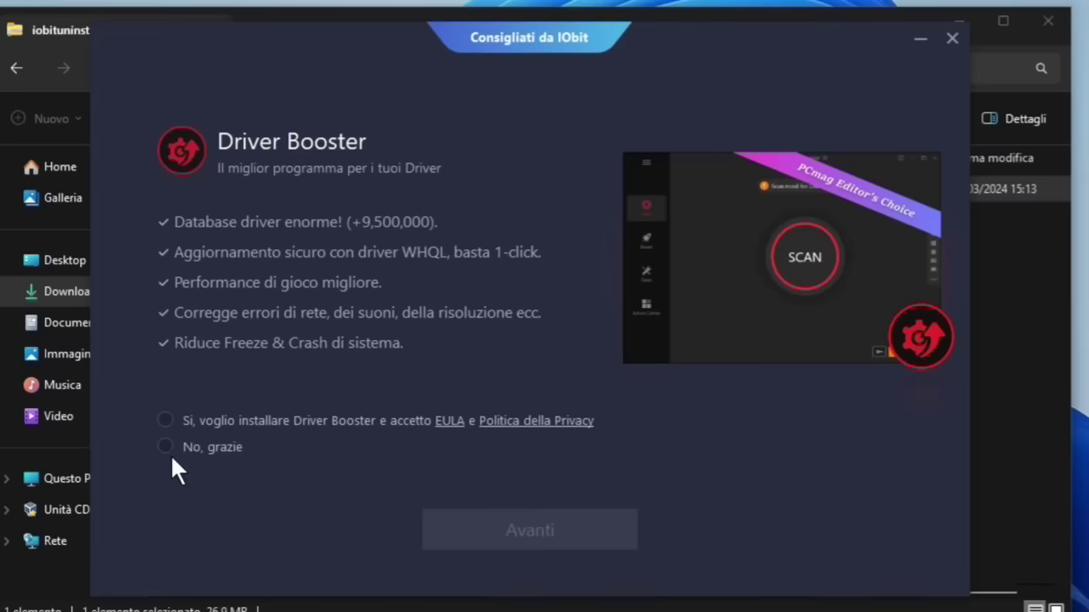
Step: Decline the Driver Booster and iTop VPN offers, then finish the setup and launch IObit Uninstaller
click(167, 446)
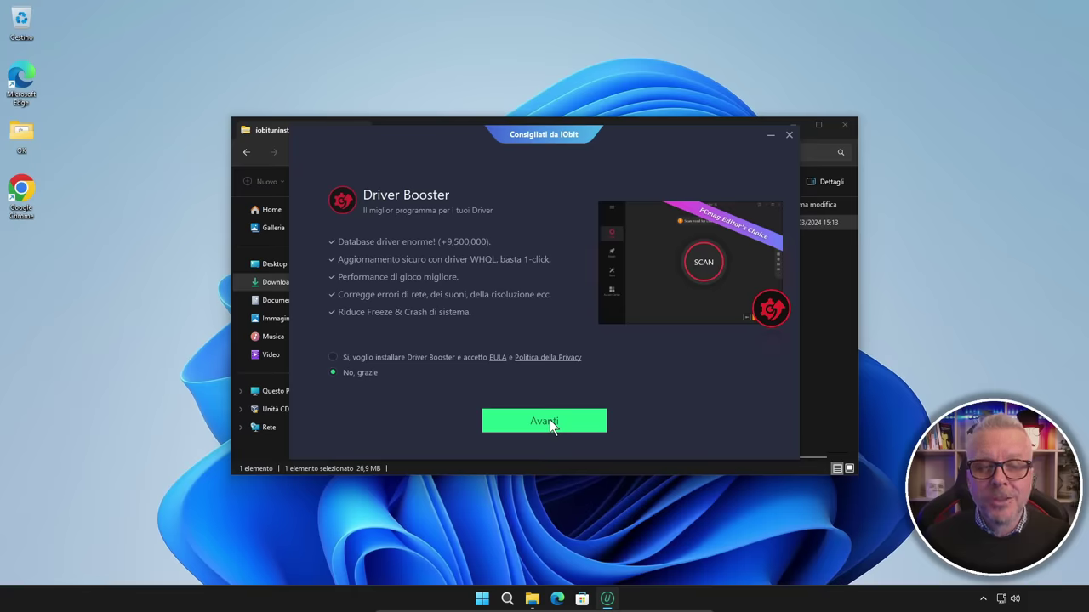
click(550, 421)
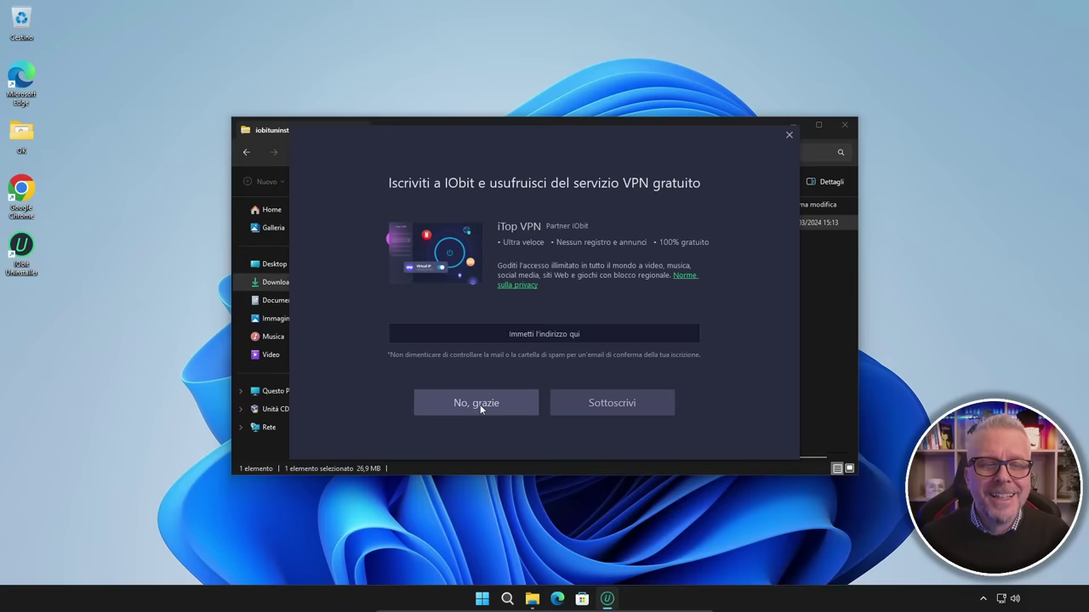
click(430, 500)
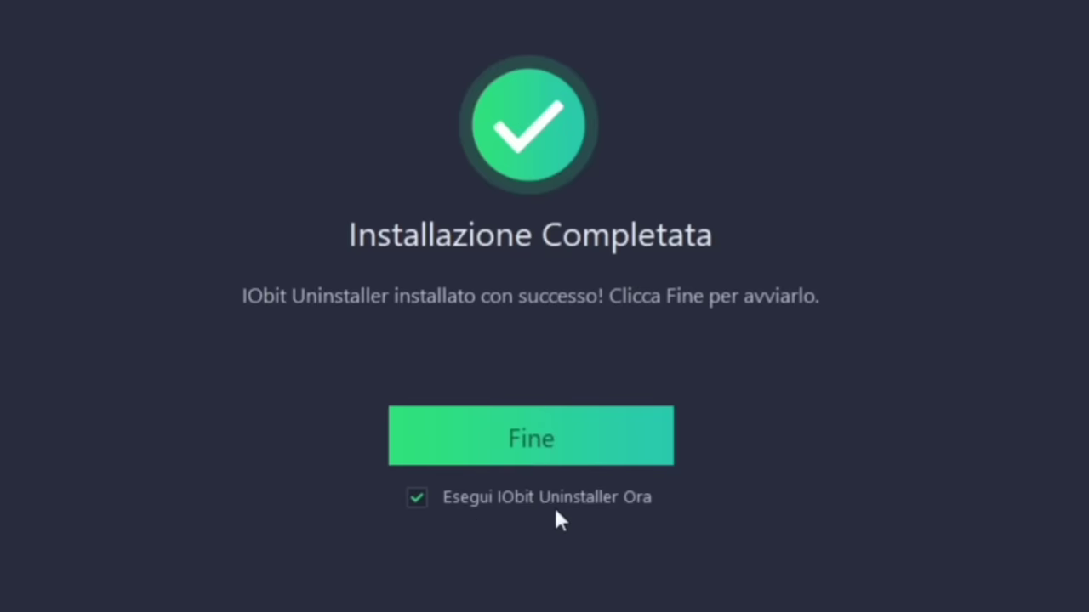
click(540, 452)
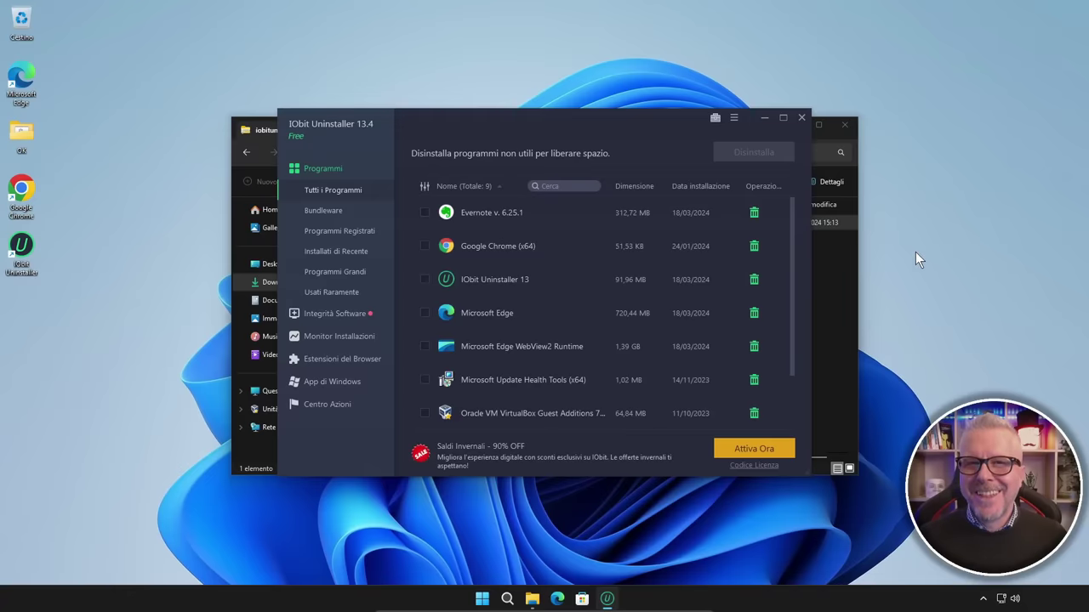
Step: Close the iobituninstaller folder window, leaving IObit Uninstaller open
click(844, 128)
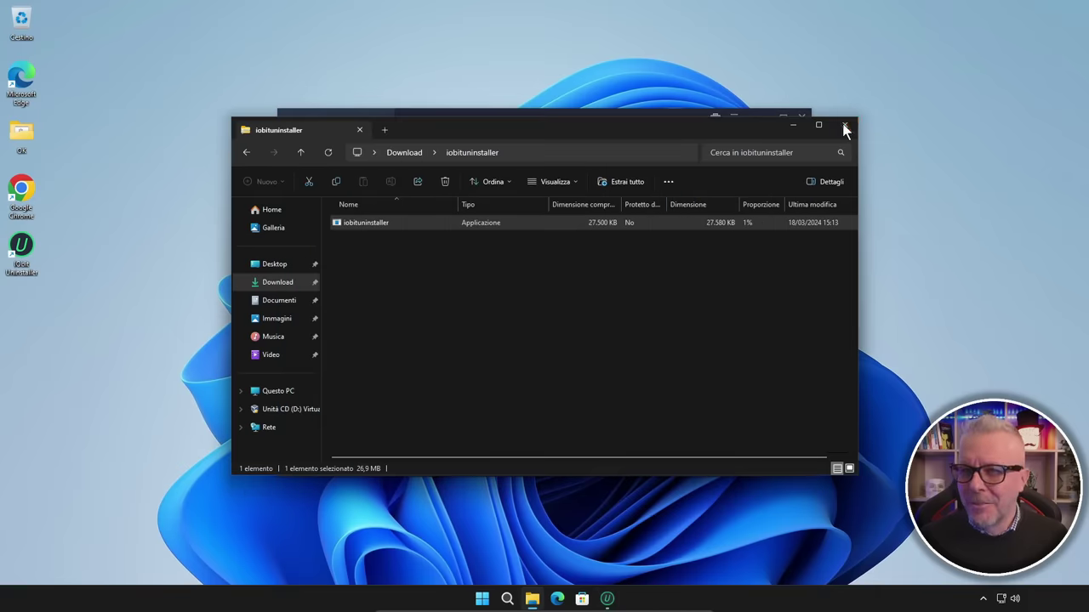
click(843, 126)
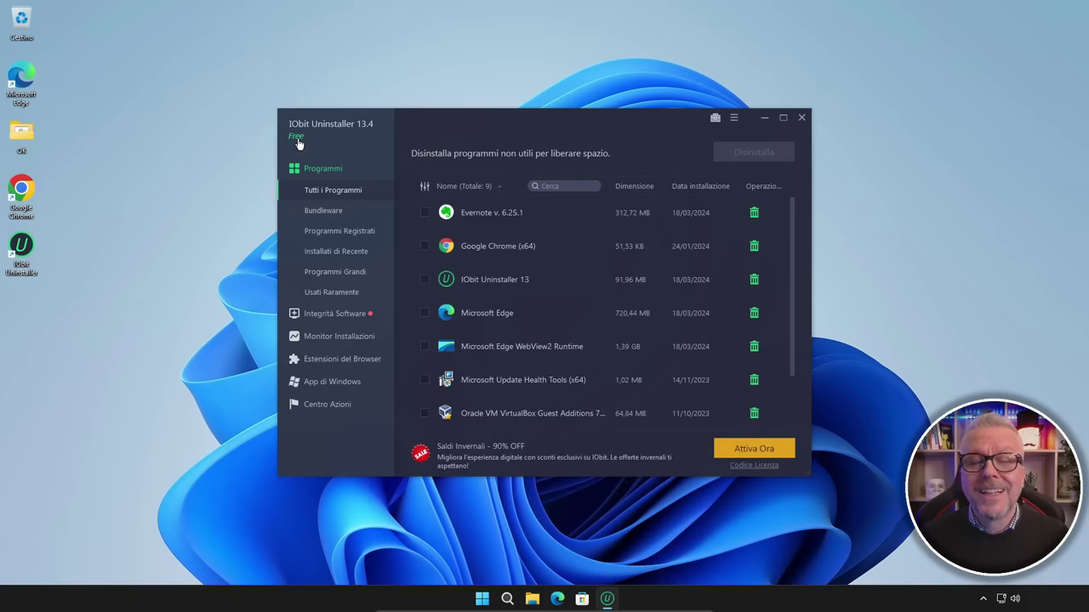
mouse_move(769, 452)
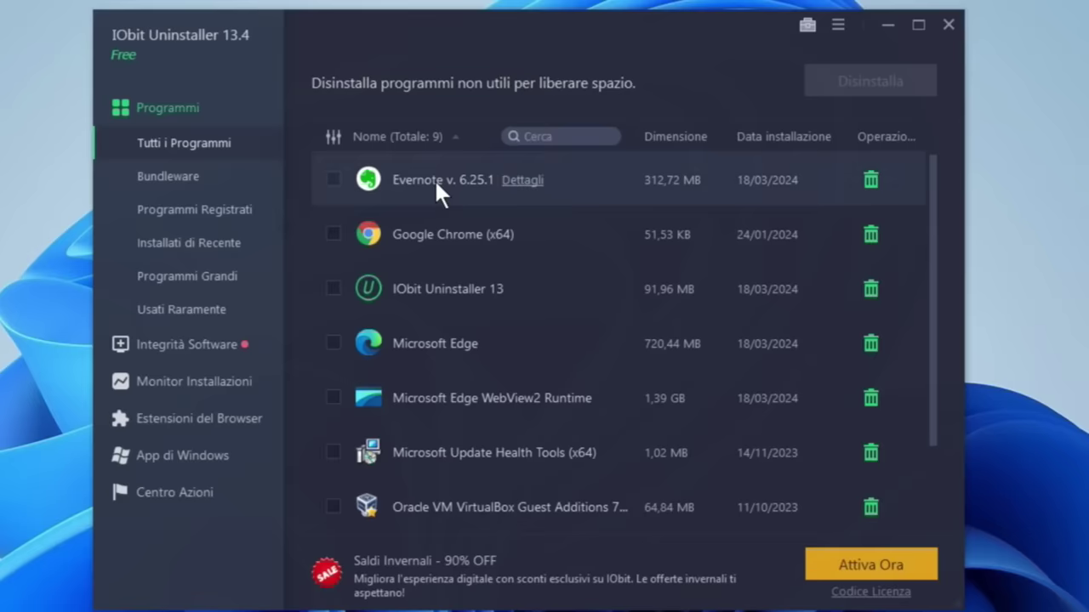
Step: Select Evernote v. 6.25.1, Spotify and Skype versione 8.114 in the list of all programs
click(453, 181)
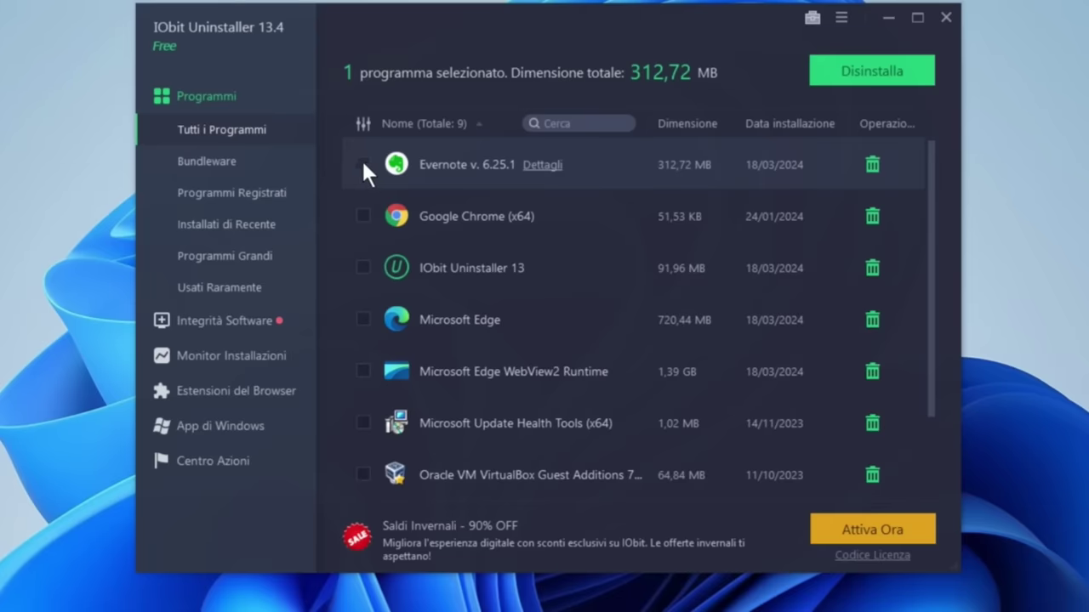
scroll(378, 333, down, 2)
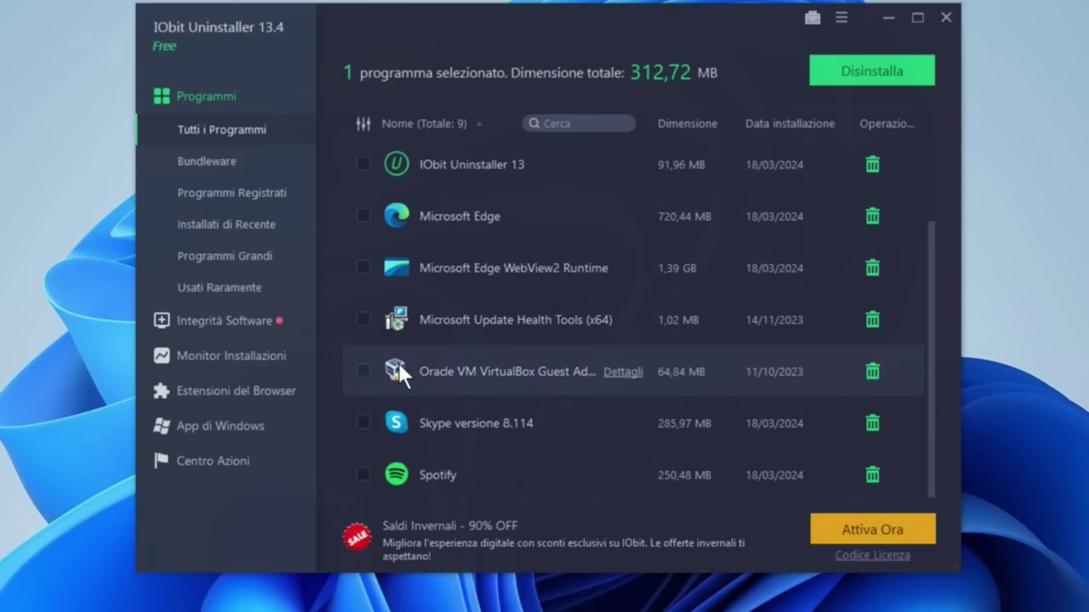
click(363, 475)
click(363, 423)
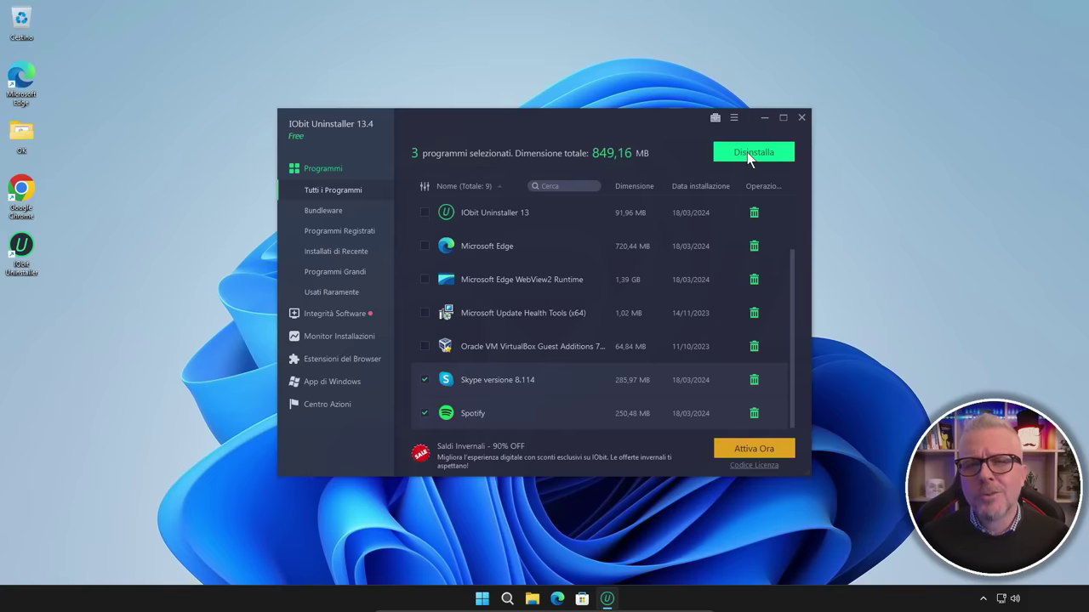
Step: Uninstall the three selected programs with a restore point created first, and confirm the removal of Spotify
click(747, 152)
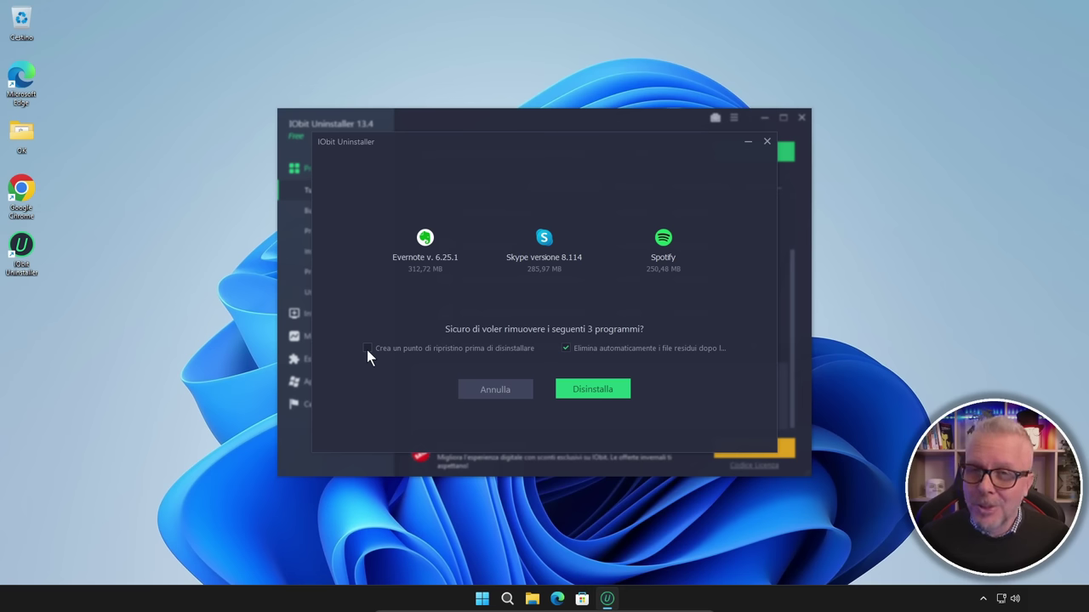
click(367, 349)
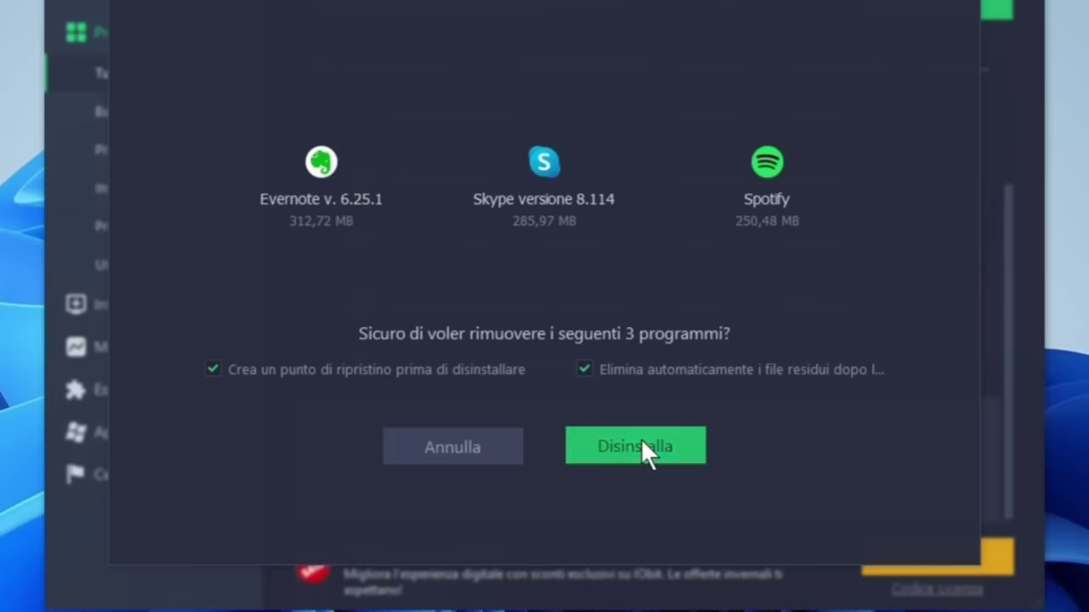
click(642, 440)
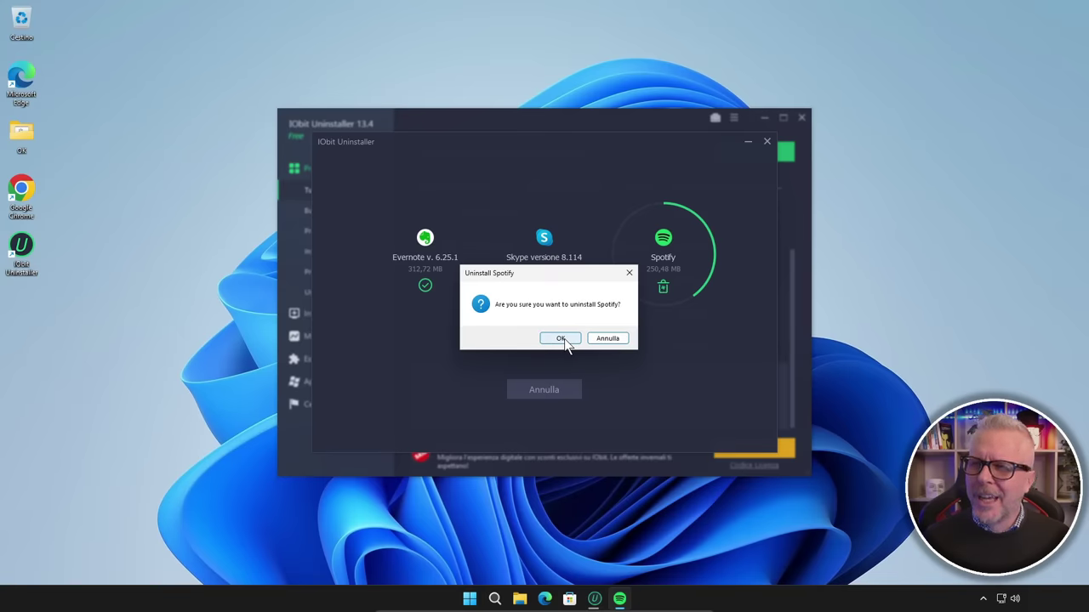
click(558, 339)
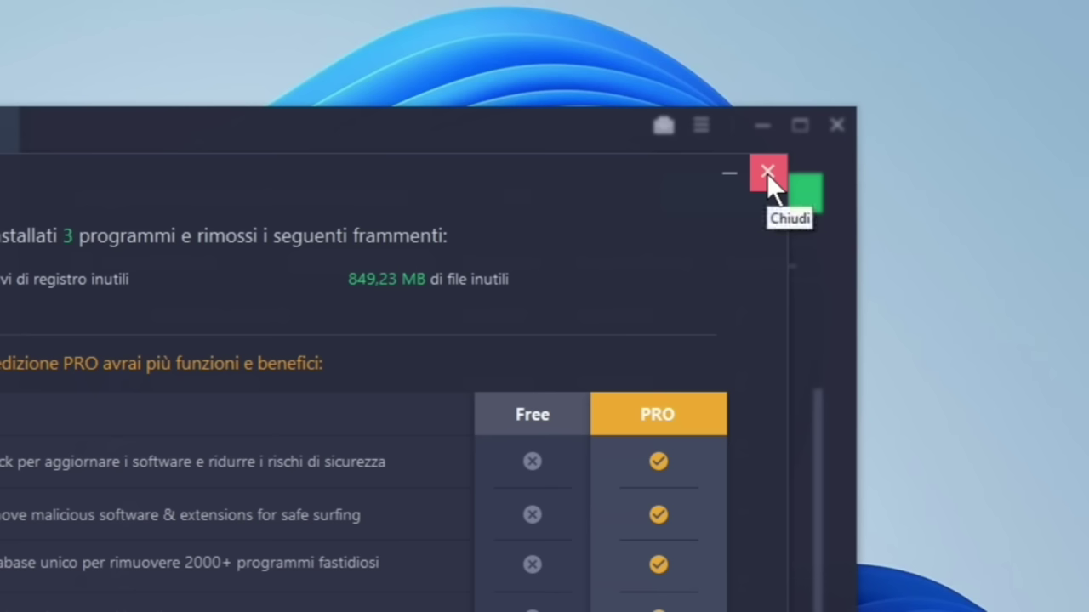
Step: Close the uninstall summary and review the Bundleware, Programmi Registrati, Installati di Recente, Programmi Grandi and Usati Raramente program lists
click(766, 174)
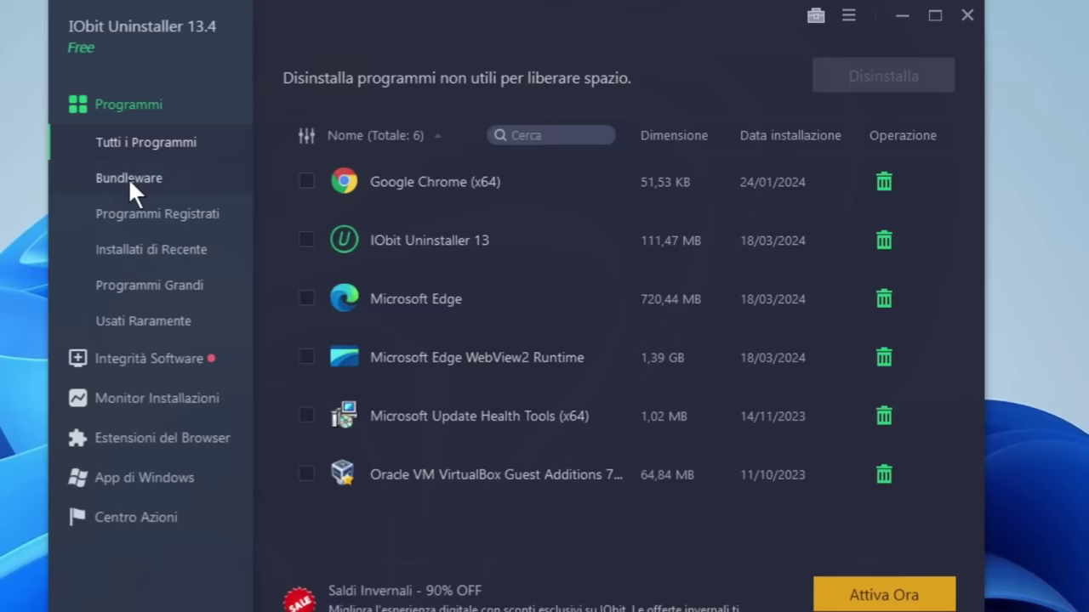
click(128, 178)
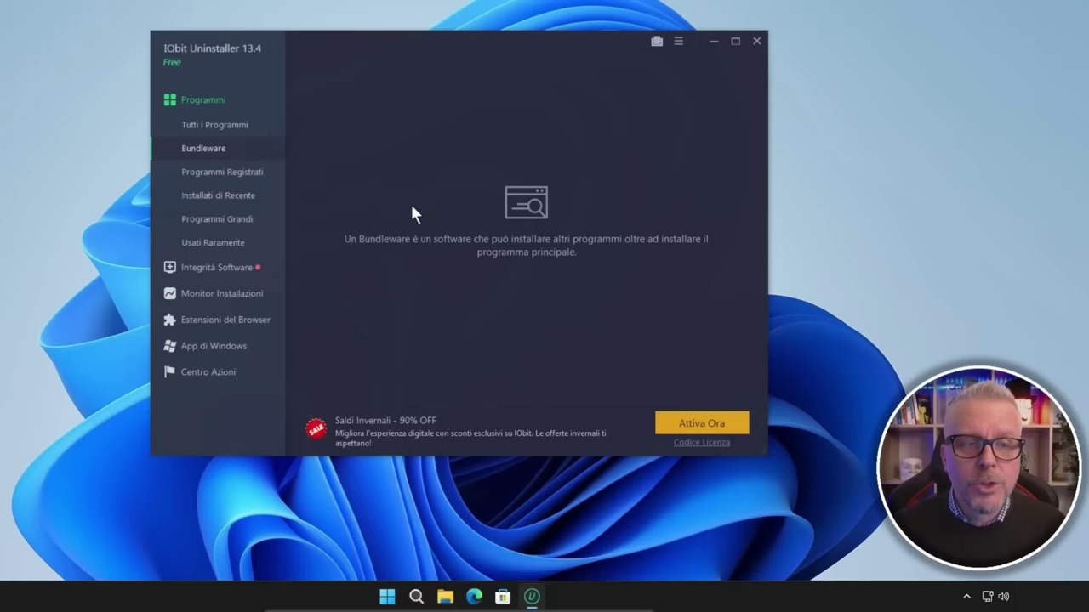
click(234, 177)
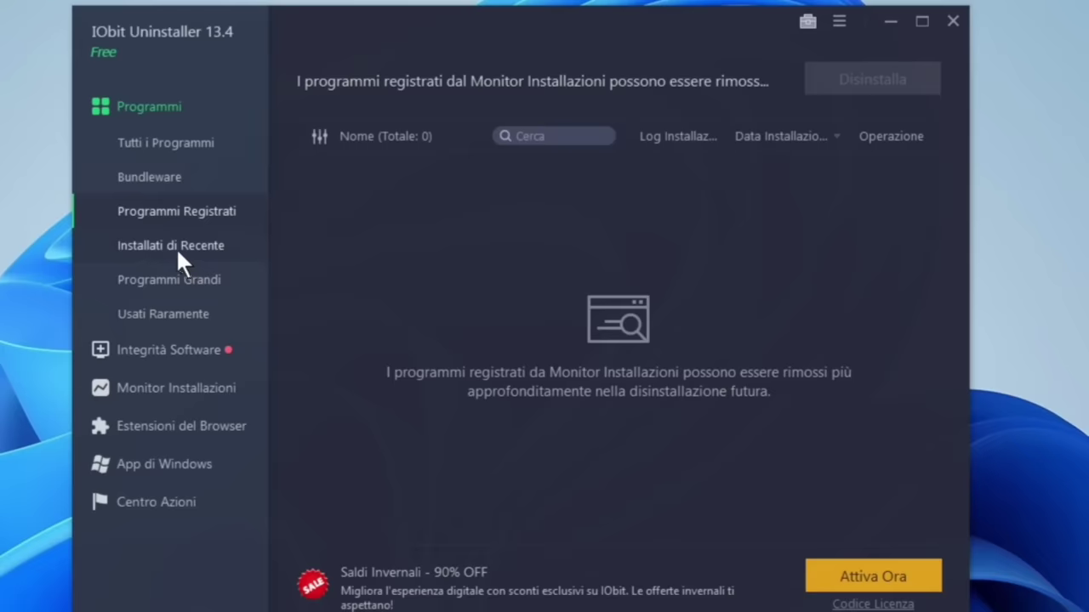
click(157, 177)
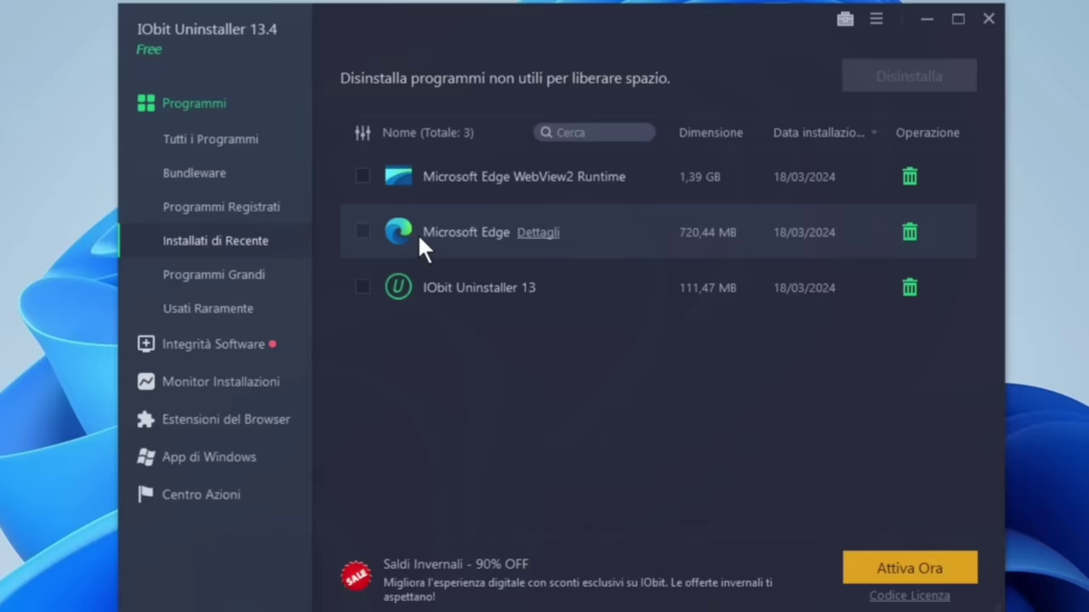
click(213, 274)
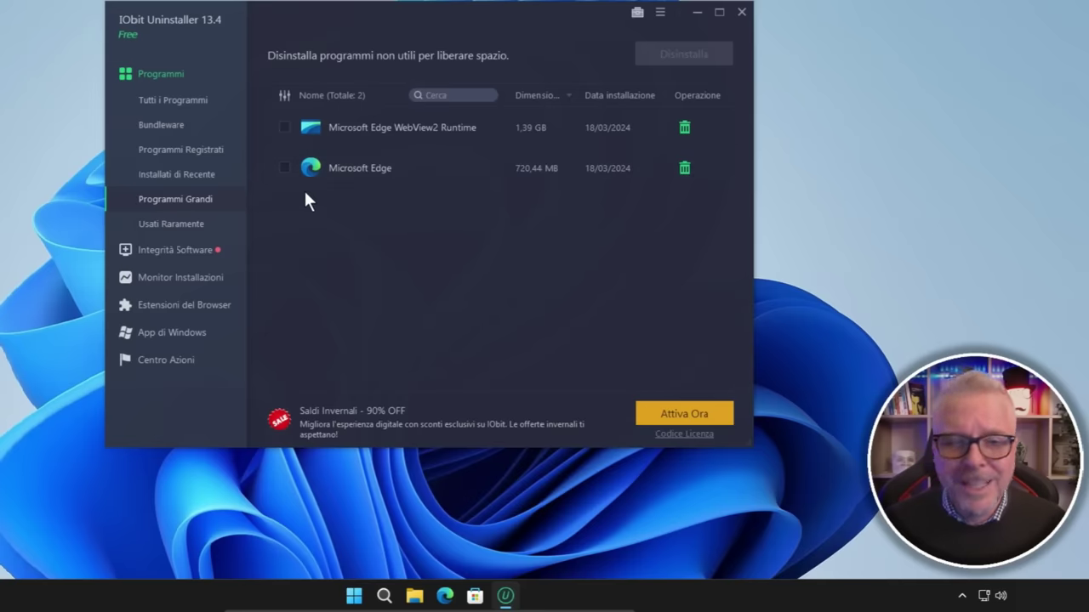
click(183, 224)
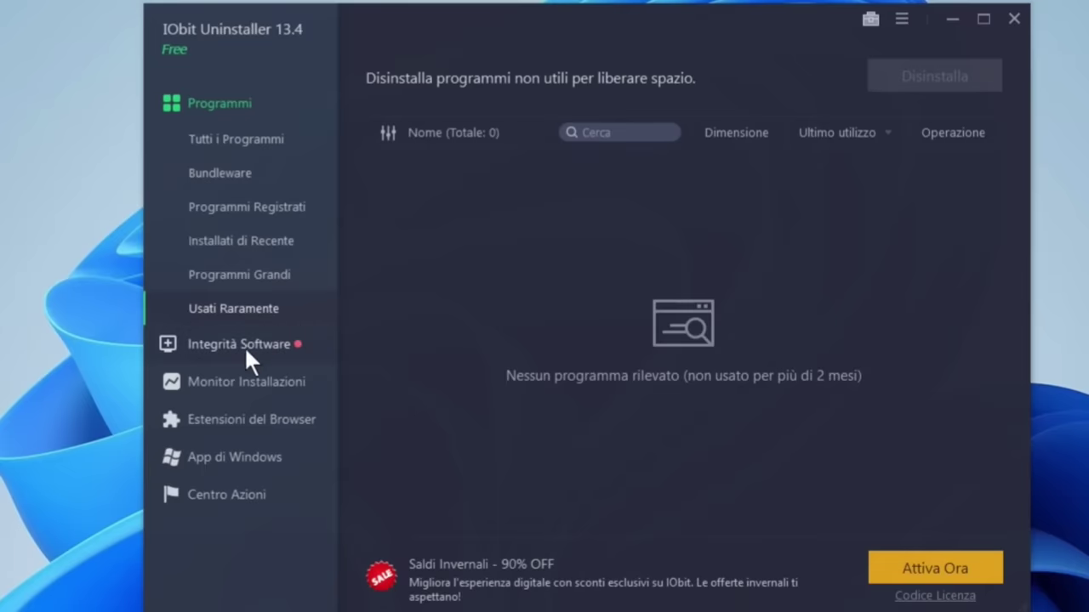
Step: Review the Integrità Software checks, and turn on Monitor Automatico to detect and log program installations
click(206, 251)
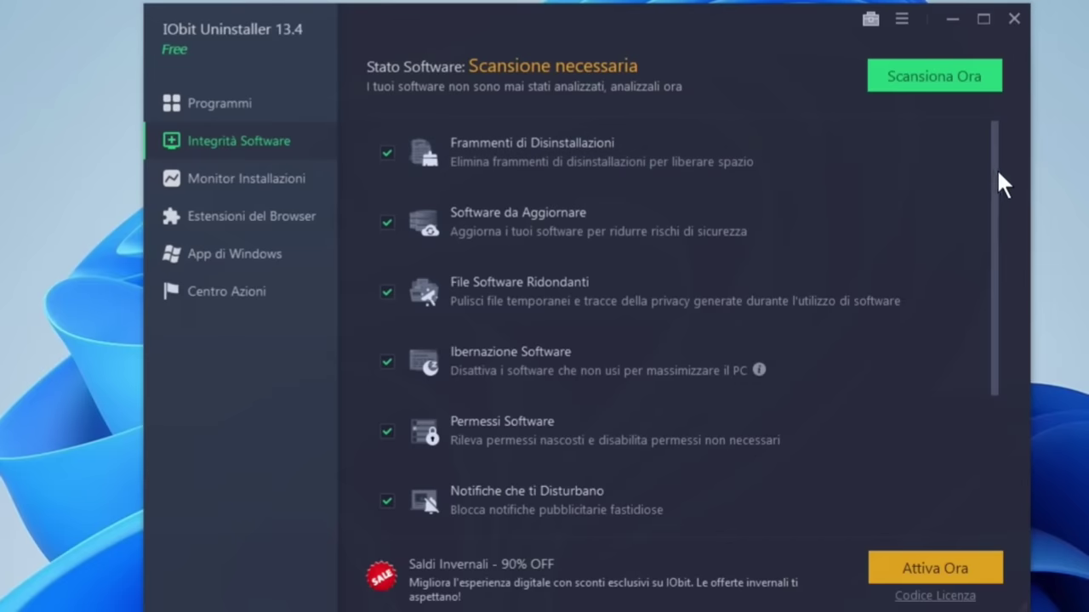
drag(992, 169, 988, 124)
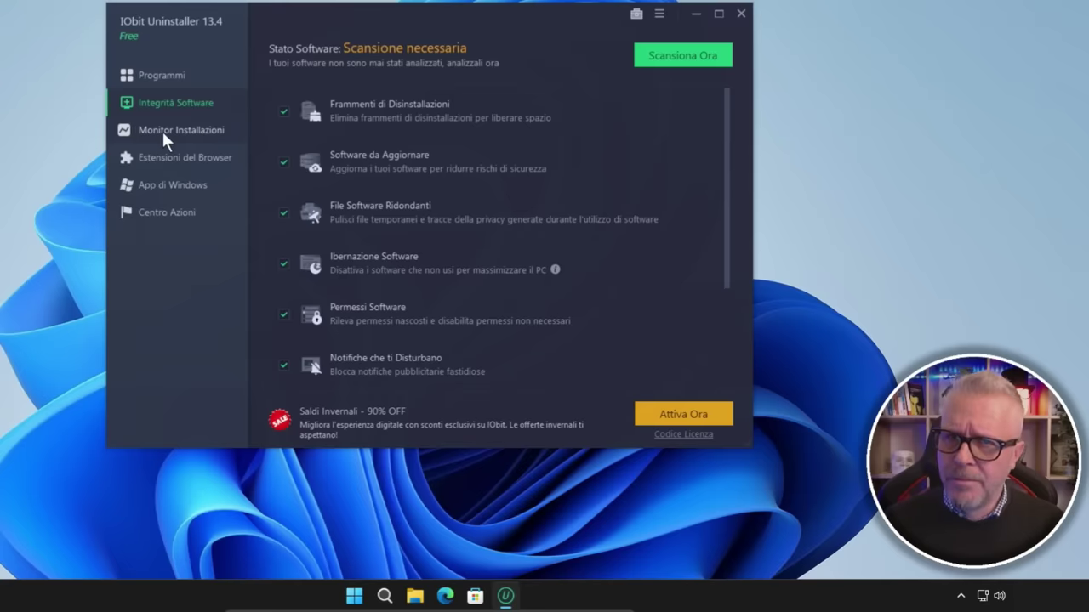
click(162, 130)
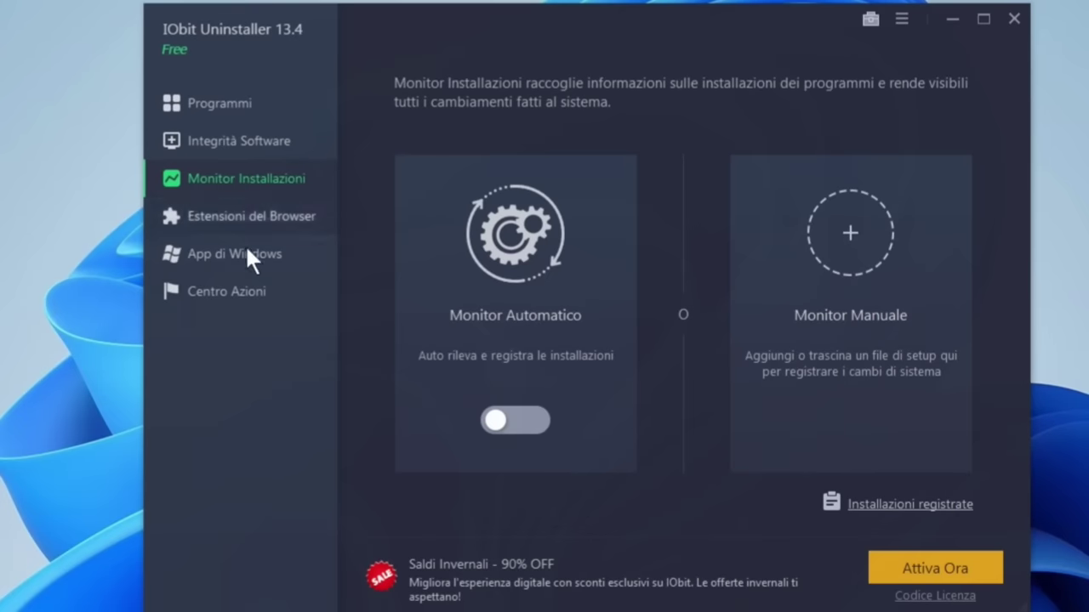
click(504, 426)
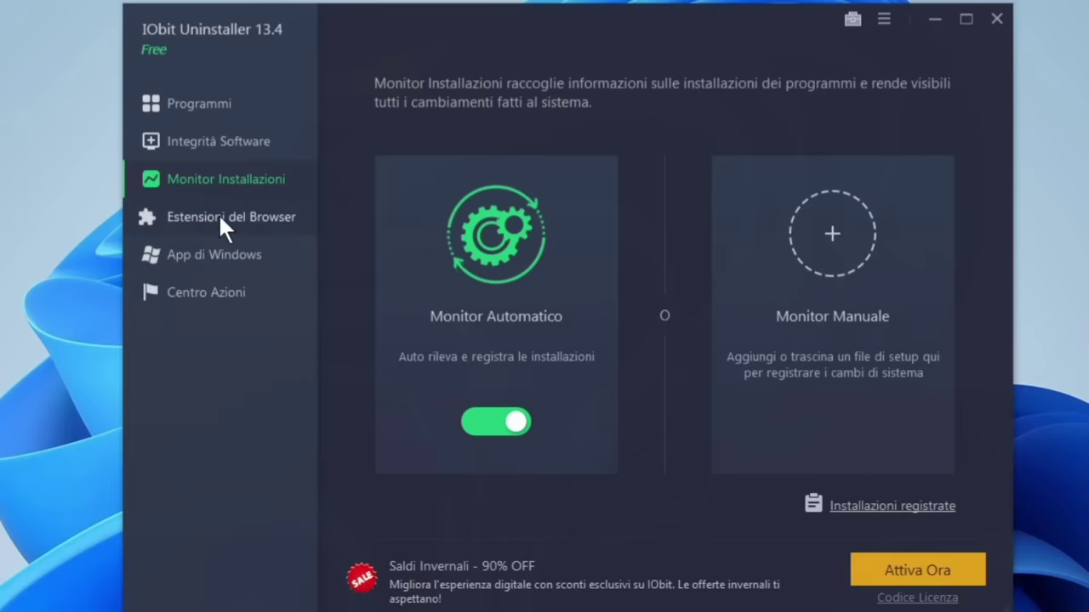
Step: Examine the installed browser extensions, the removable Windows apps and the recommended programs in Centro Azioni
click(214, 214)
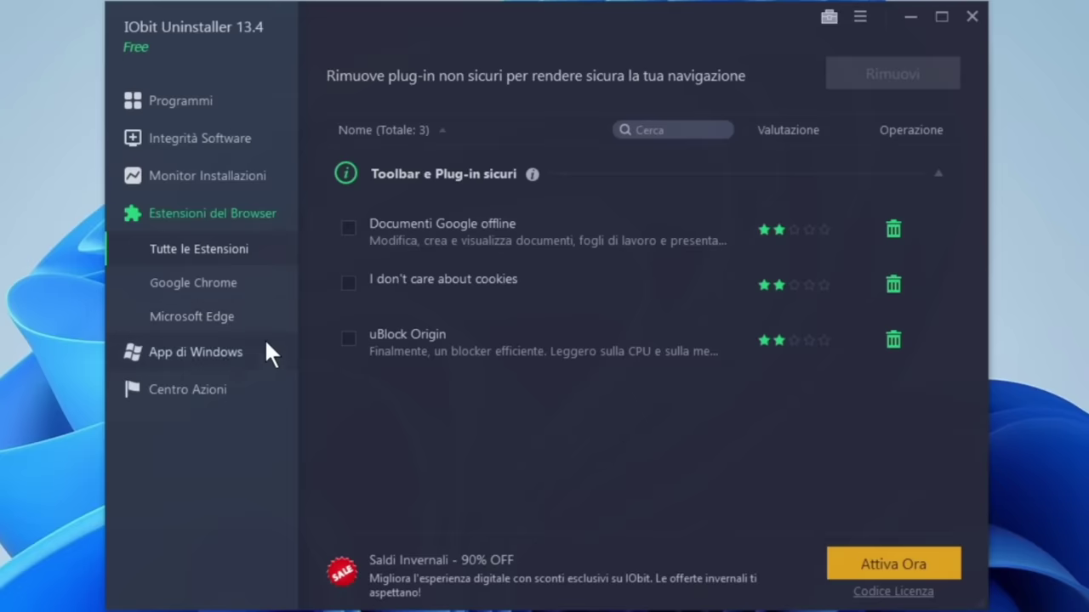
click(192, 354)
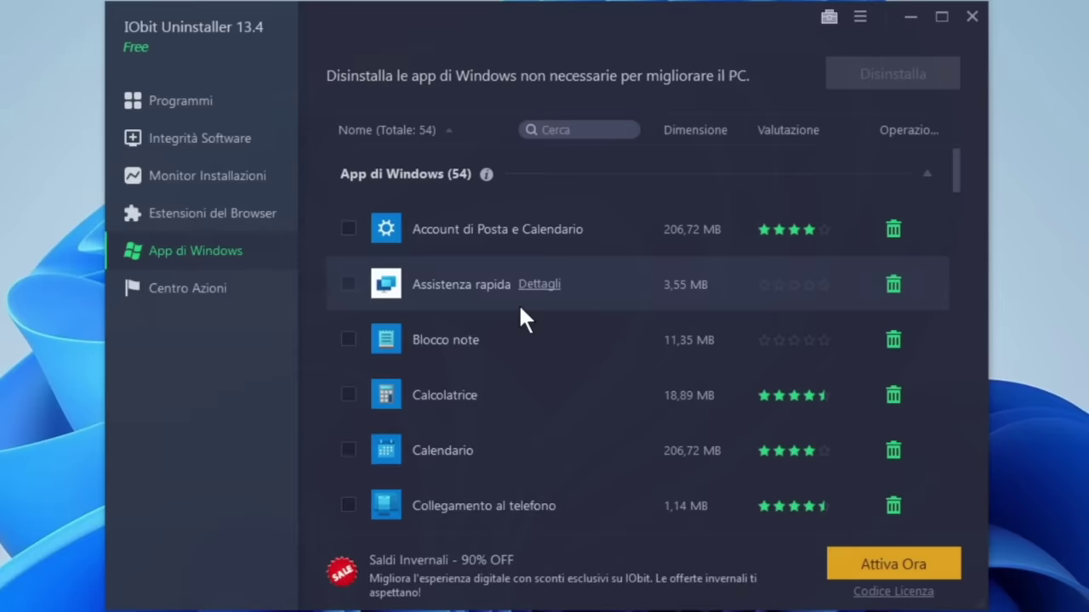
scroll(519, 308, down, 5)
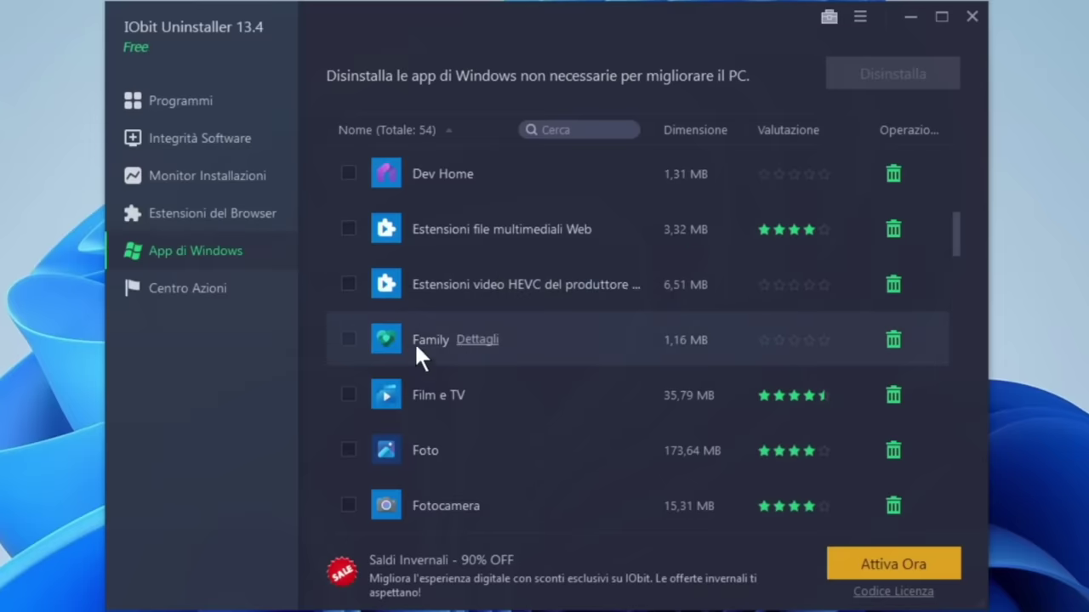
click(346, 338)
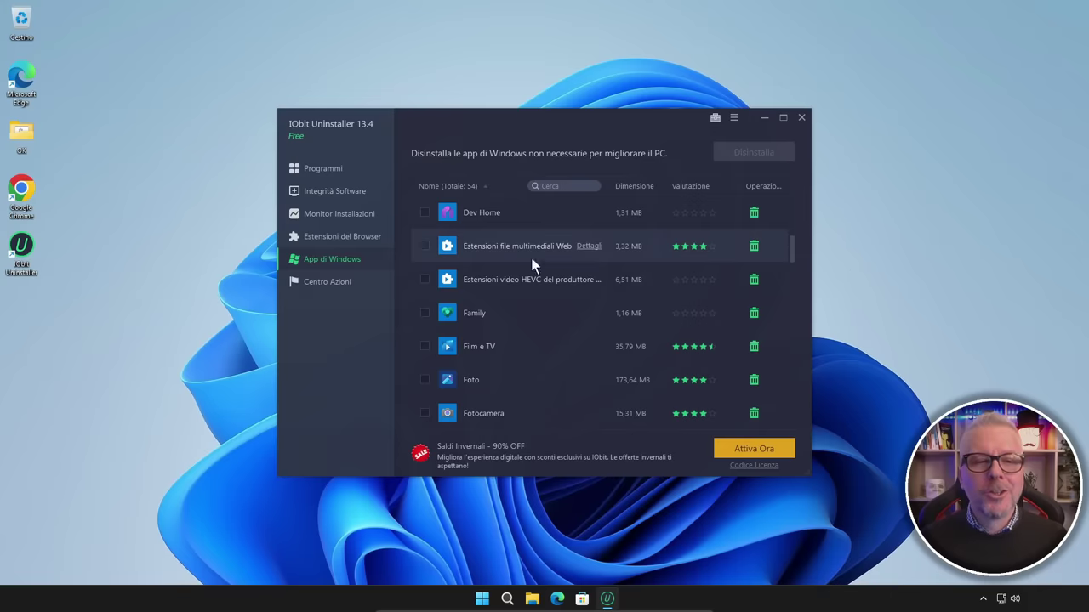
click(313, 281)
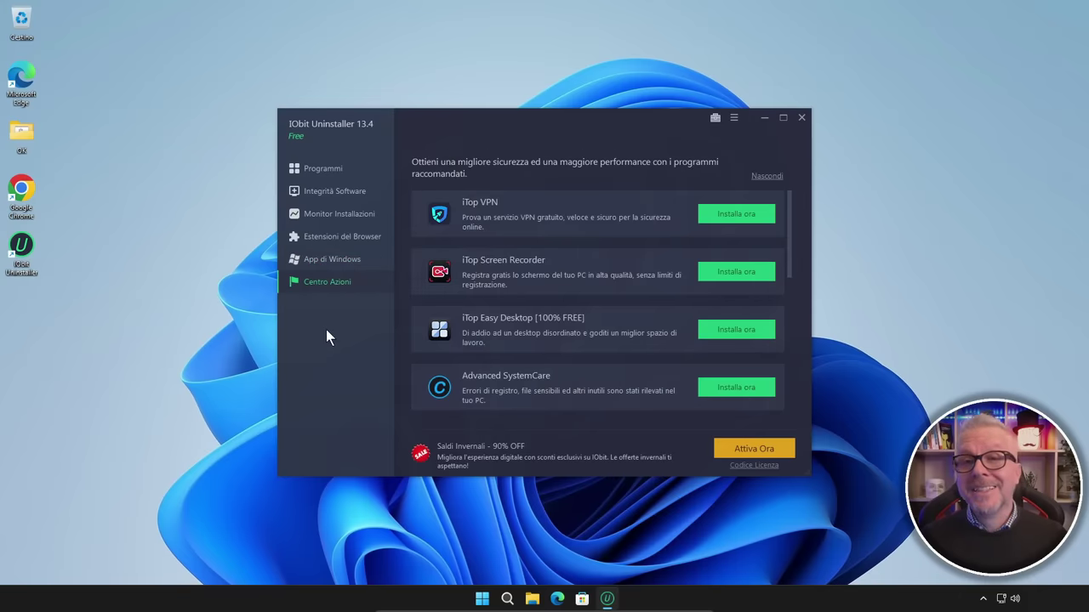